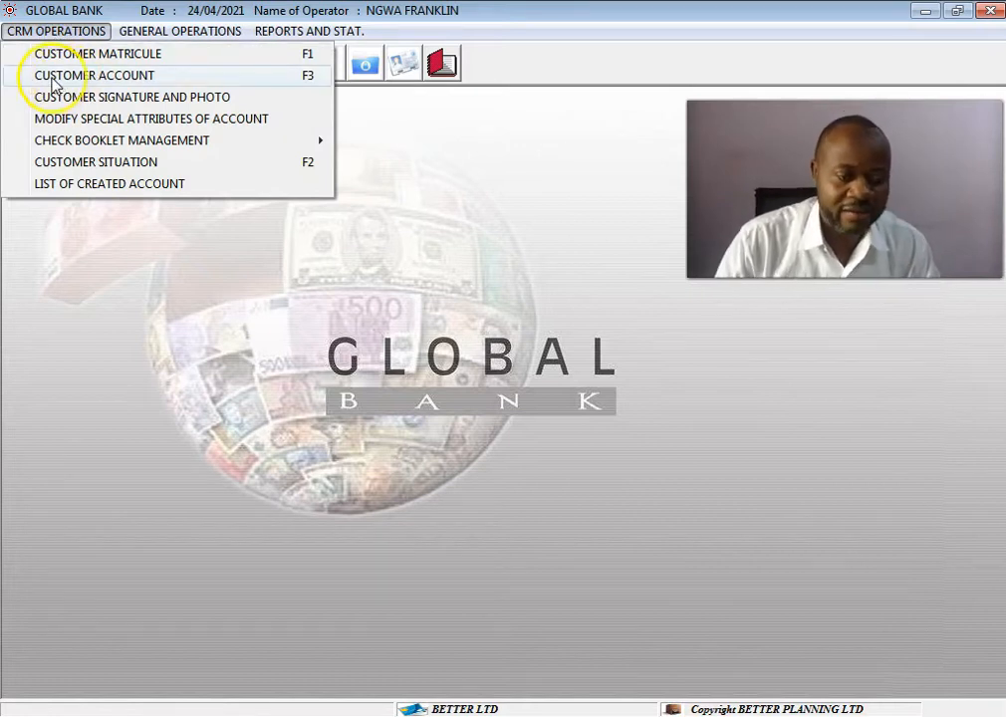
Step: Open the Customer Account form from the CRM operations and start a new account record
click(55, 78)
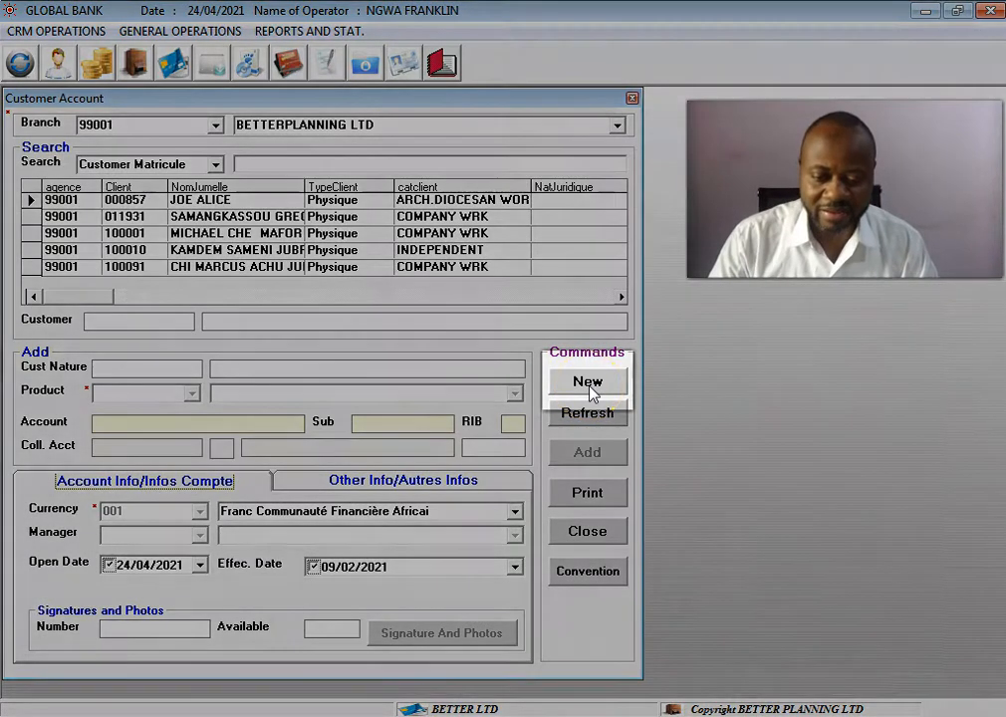
click(590, 386)
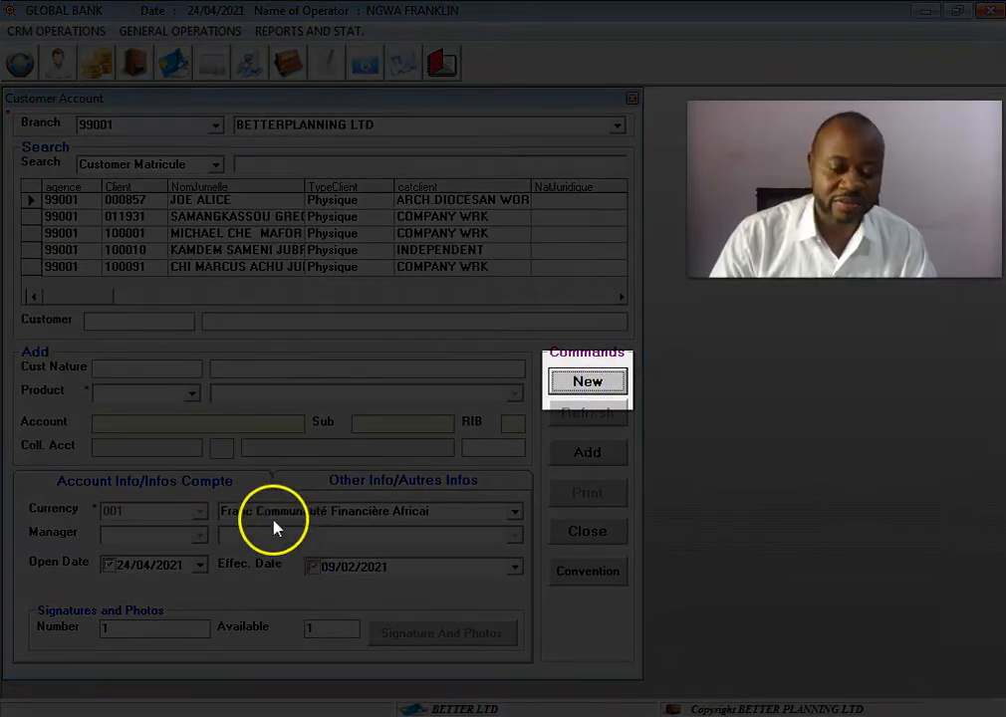
click(569, 384)
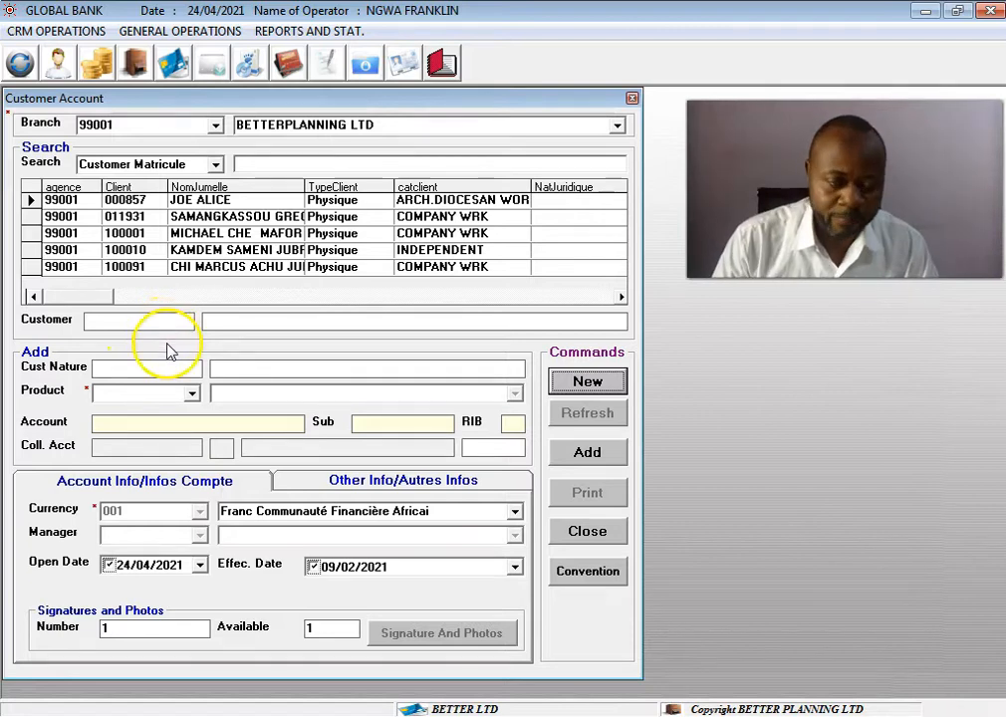
Step: Search customers by Customer Name for "better" and load BETTER PLANING LIMITED into the account form
click(216, 164)
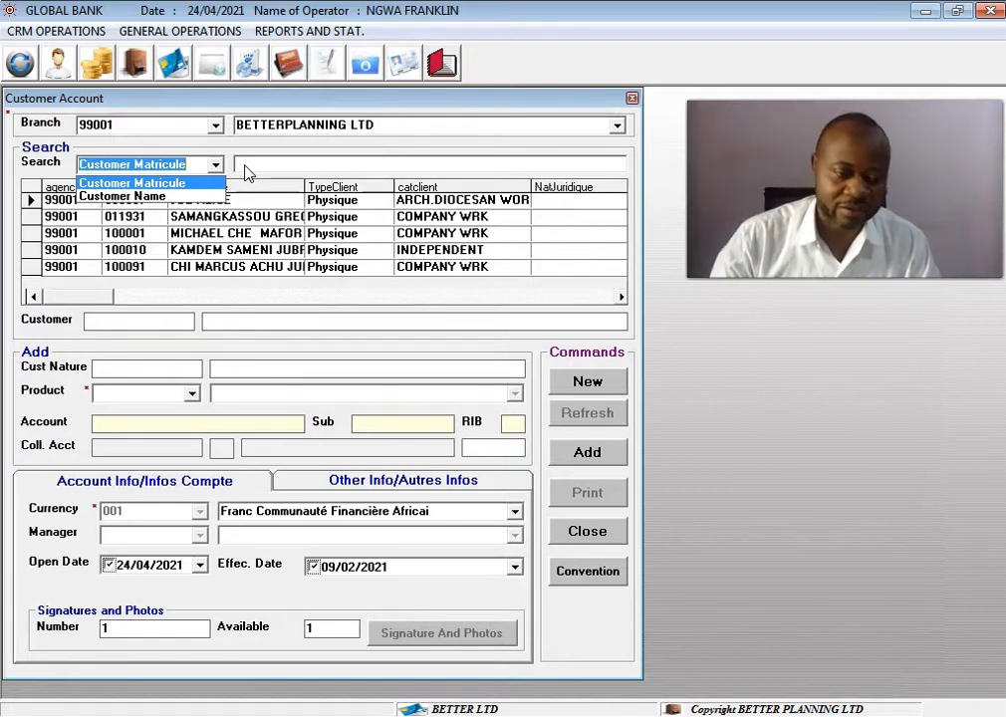
click(204, 195)
click(278, 165)
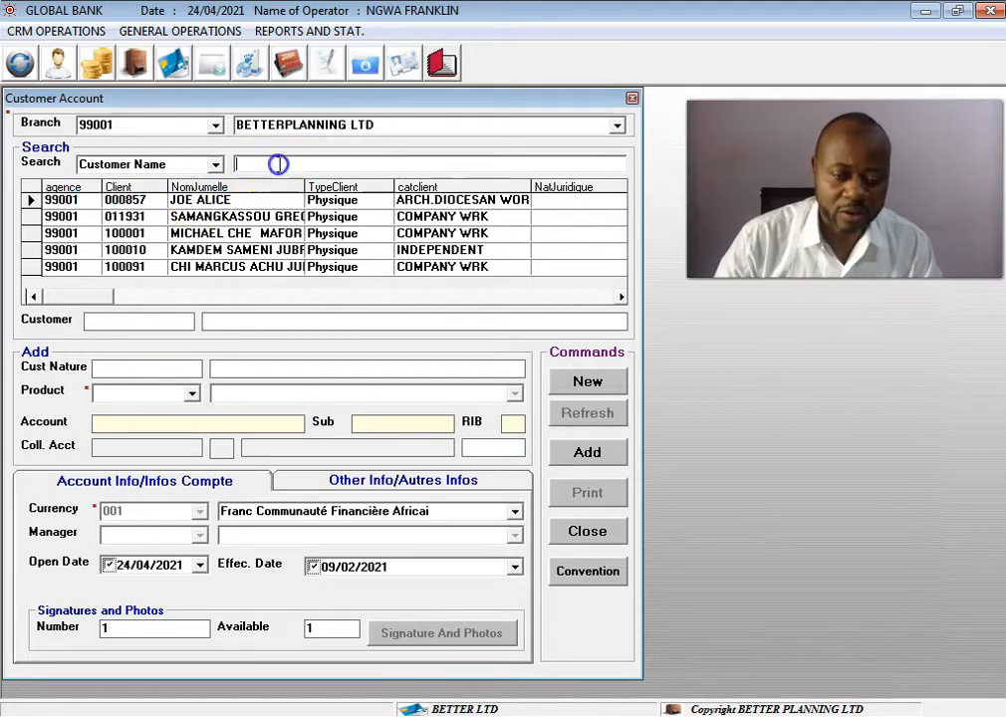
text(better)
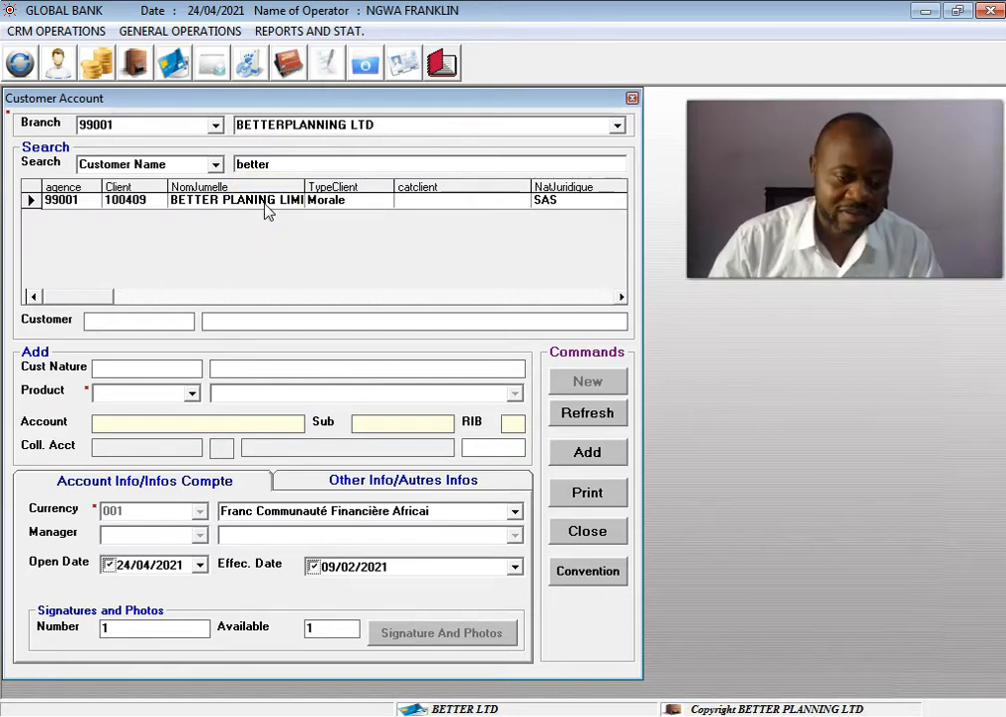
double_click(265, 210)
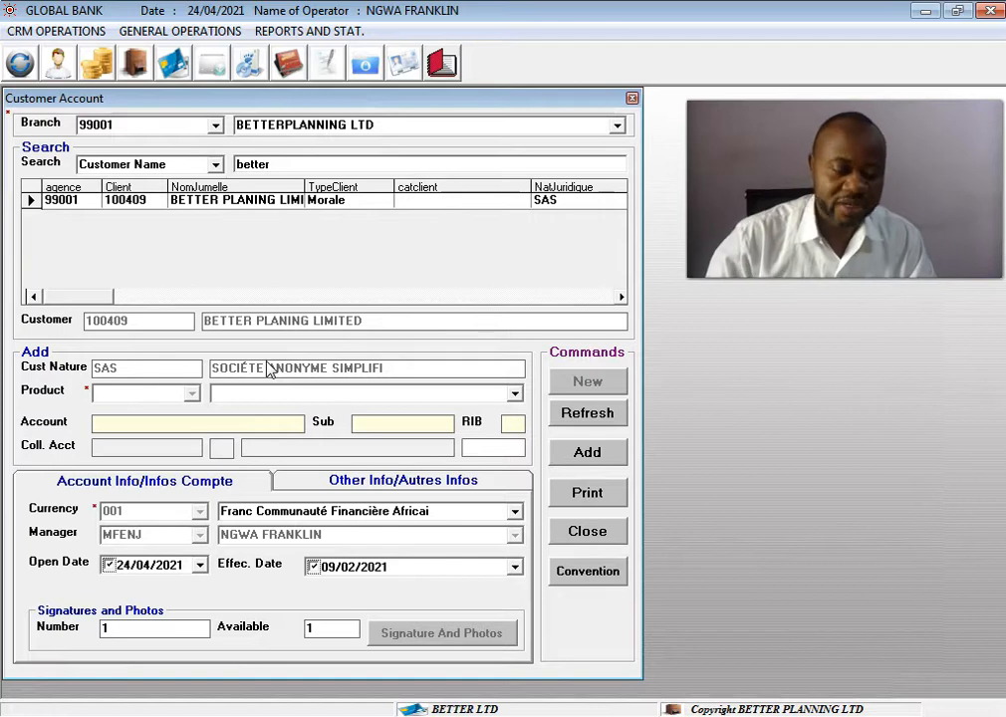
Step: Choose the product Savings Account for Association and Groups and add the account with automatic collection of the opening charges
click(515, 394)
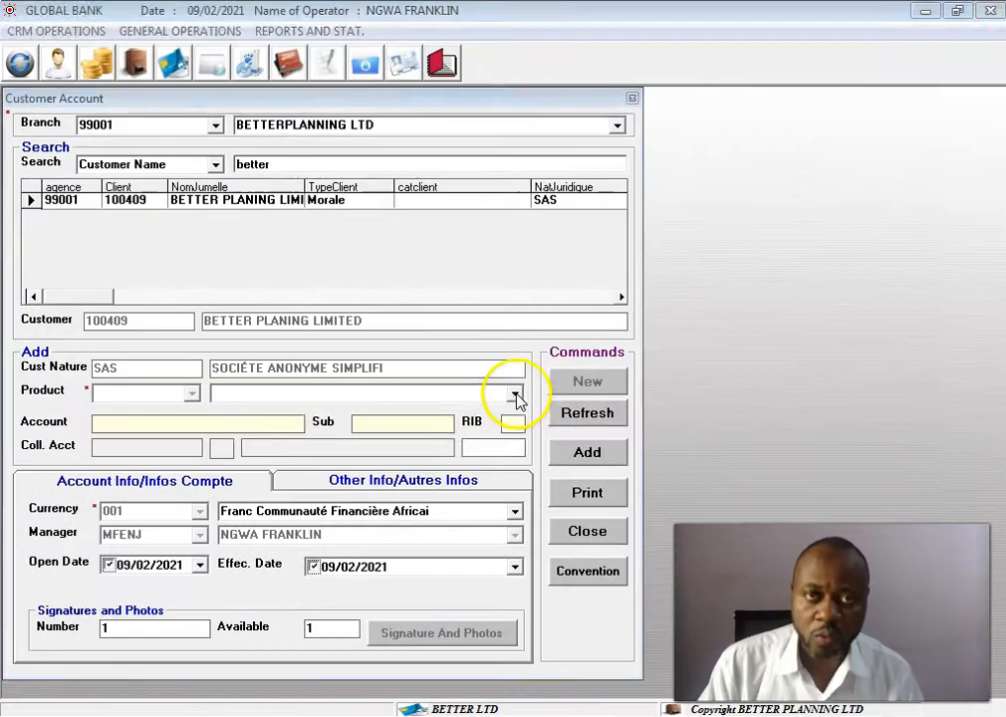
click(515, 395)
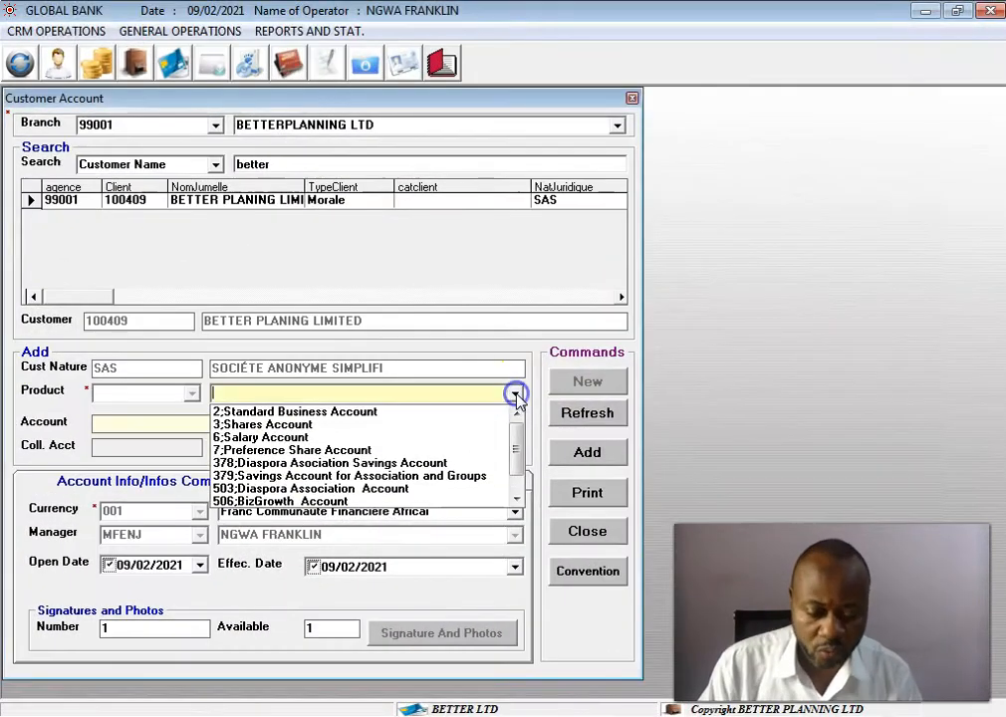
click(474, 480)
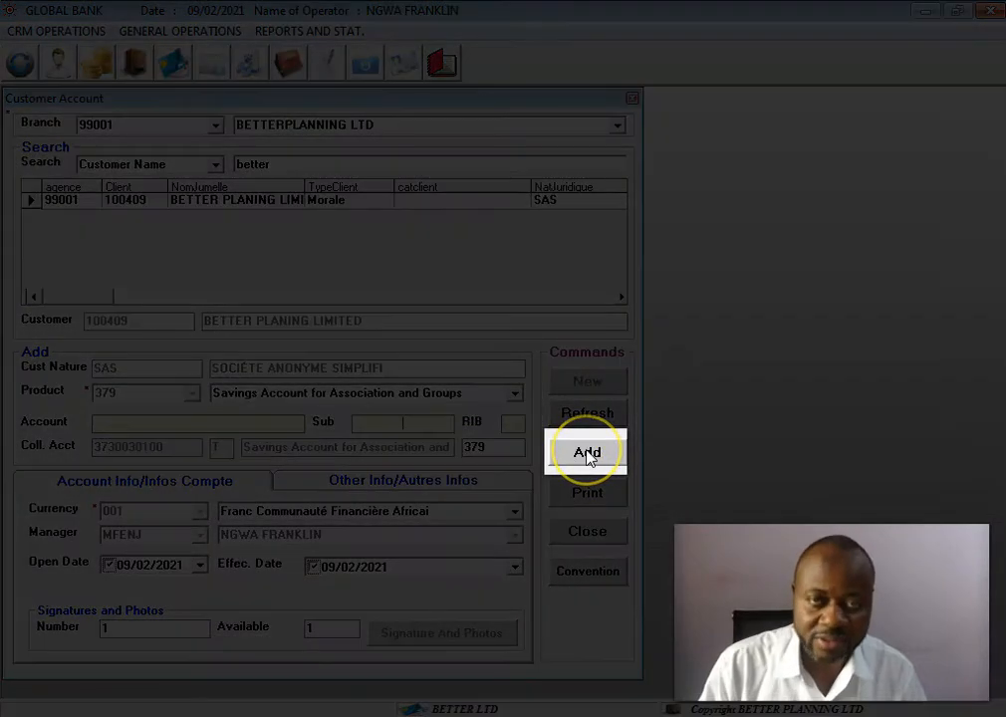
click(588, 454)
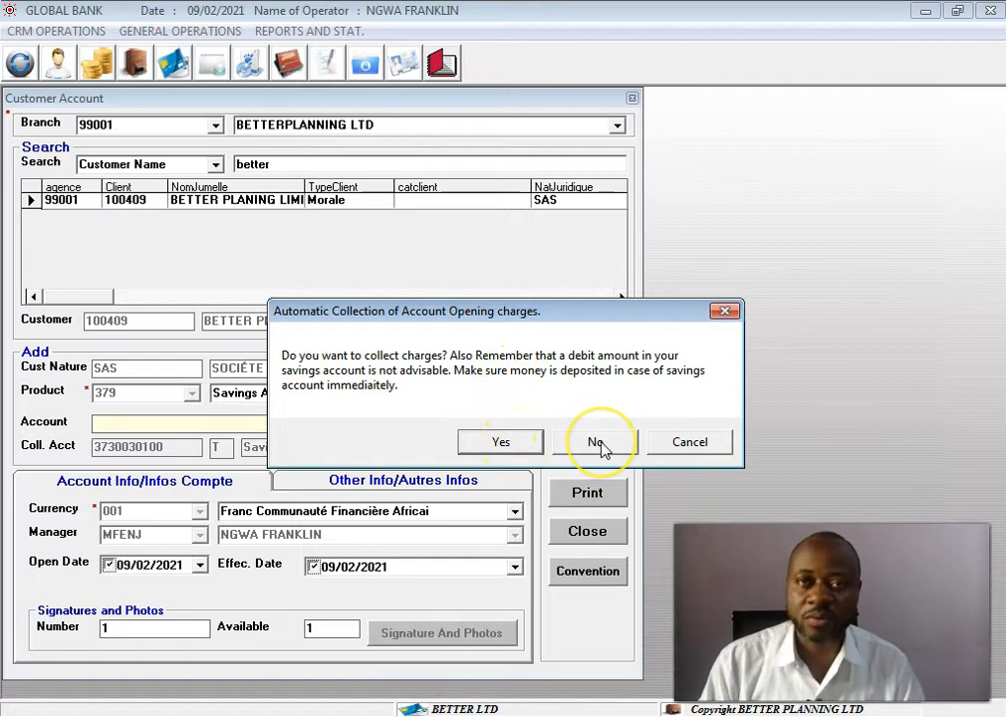
click(495, 442)
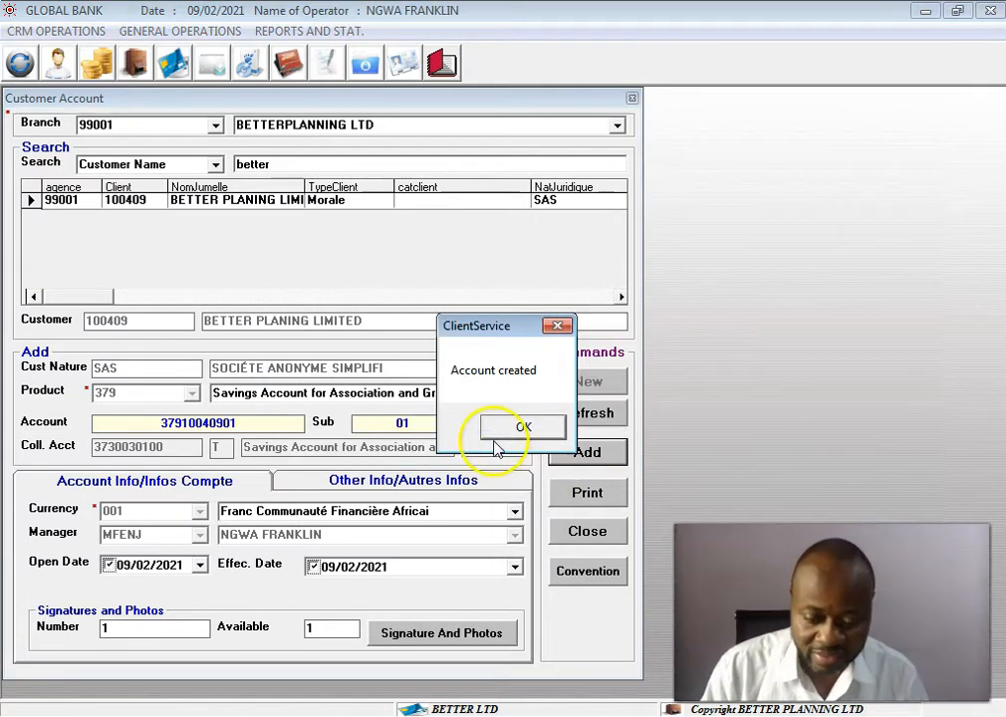
click(510, 430)
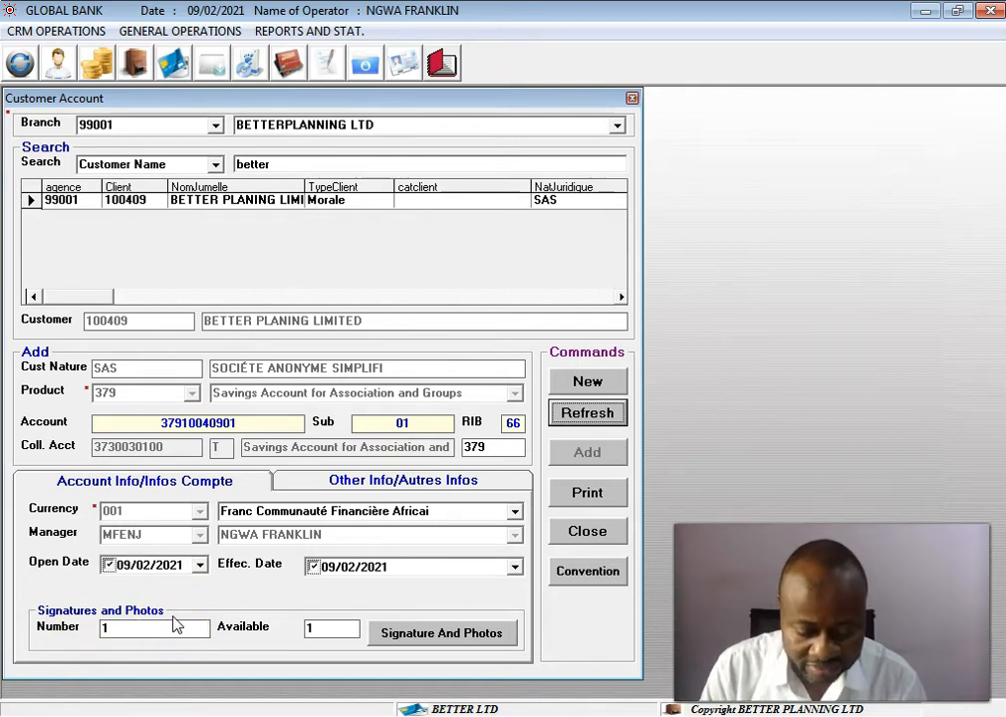
Step: Open the new account's signatures and photos record and assign Desert from Sample Pictures as the photo
click(479, 640)
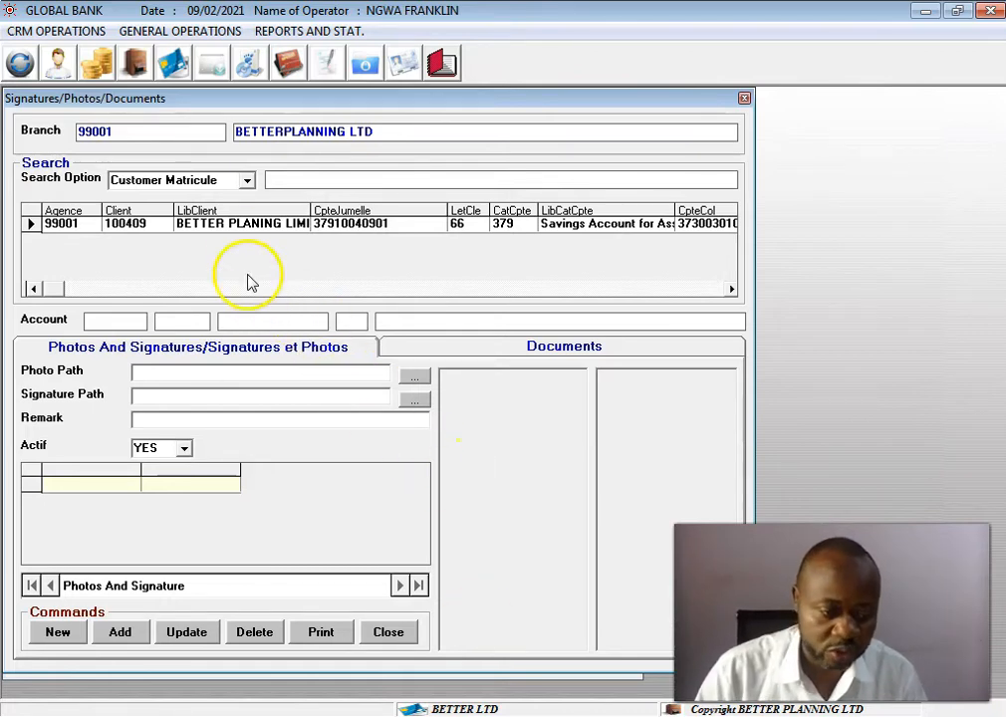
click(245, 224)
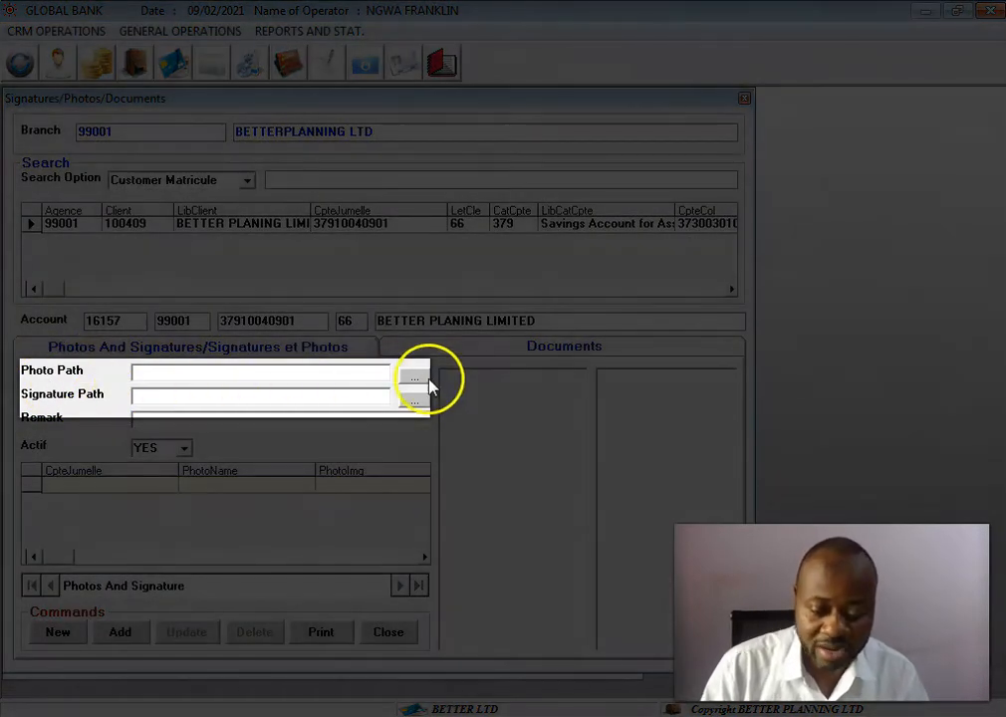
click(417, 379)
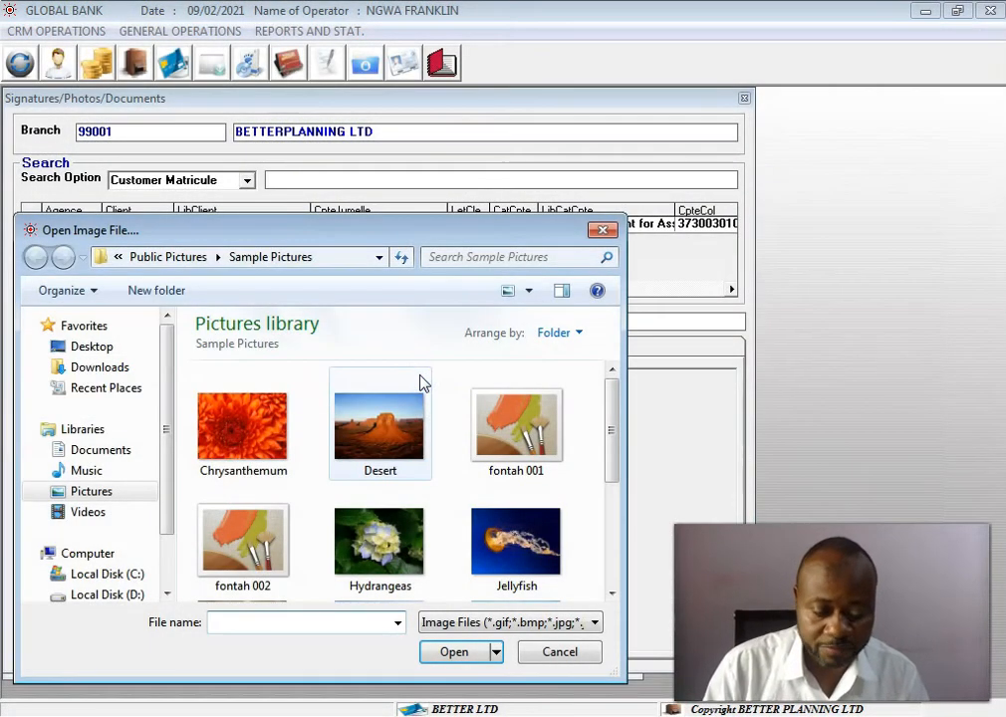
double_click(407, 454)
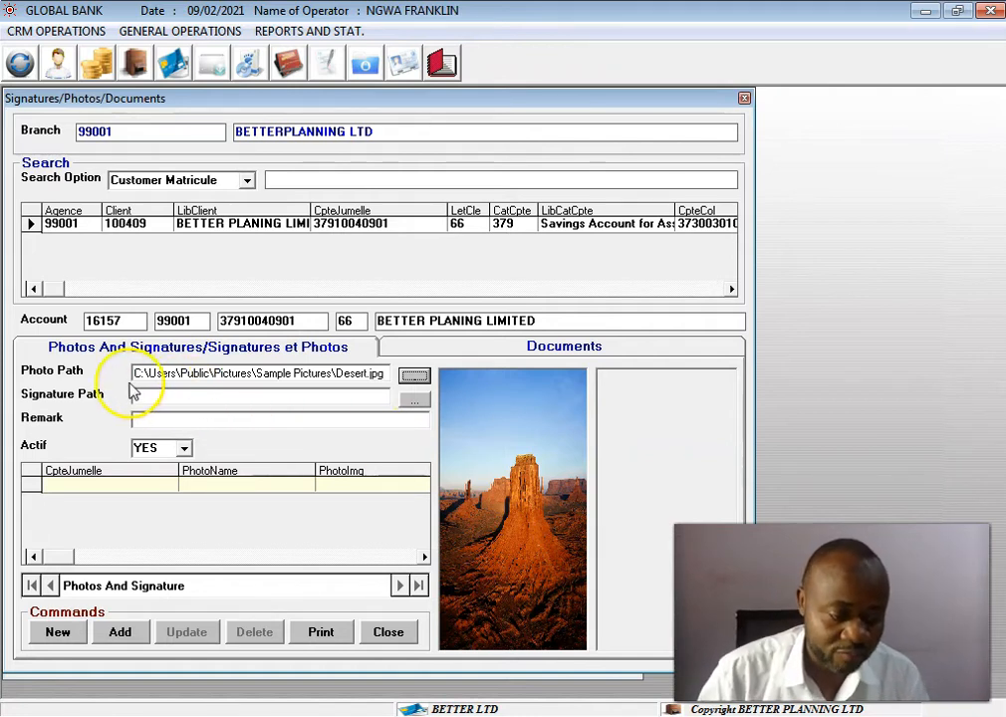
Step: Assign Hydrangeas from Sample Pictures as the signature image and add the photo and signature record
click(413, 400)
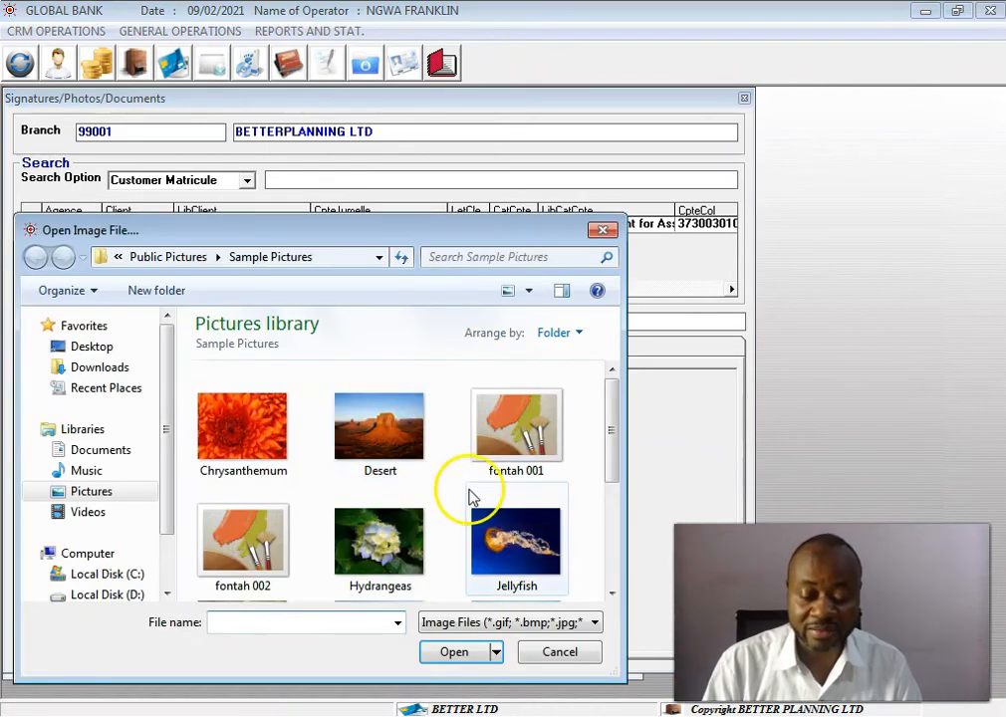
double_click(403, 548)
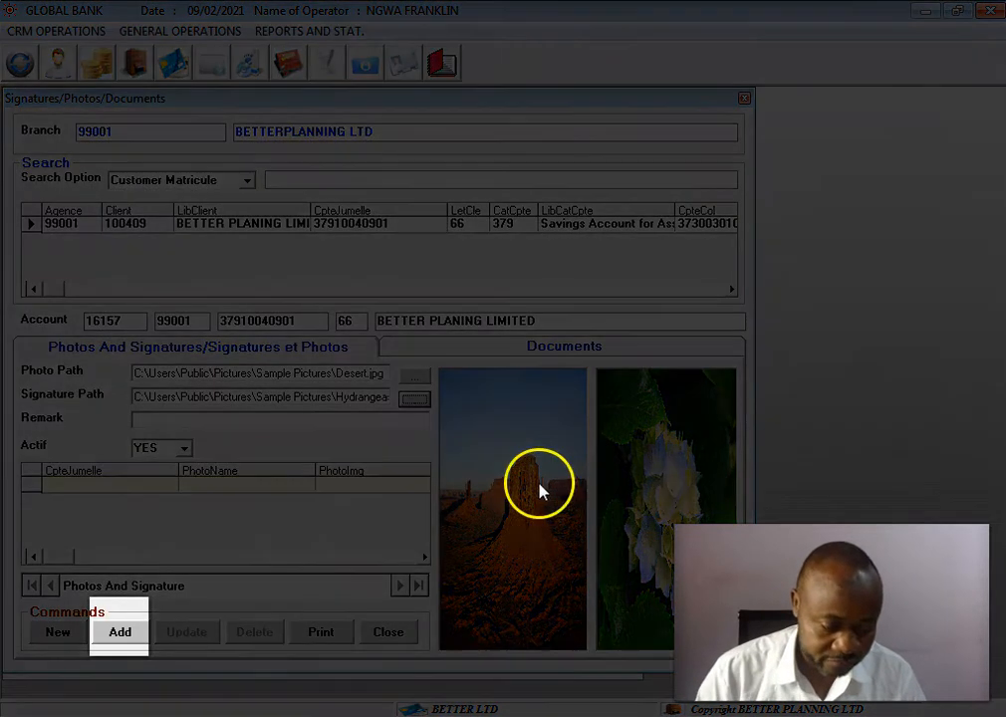
click(118, 632)
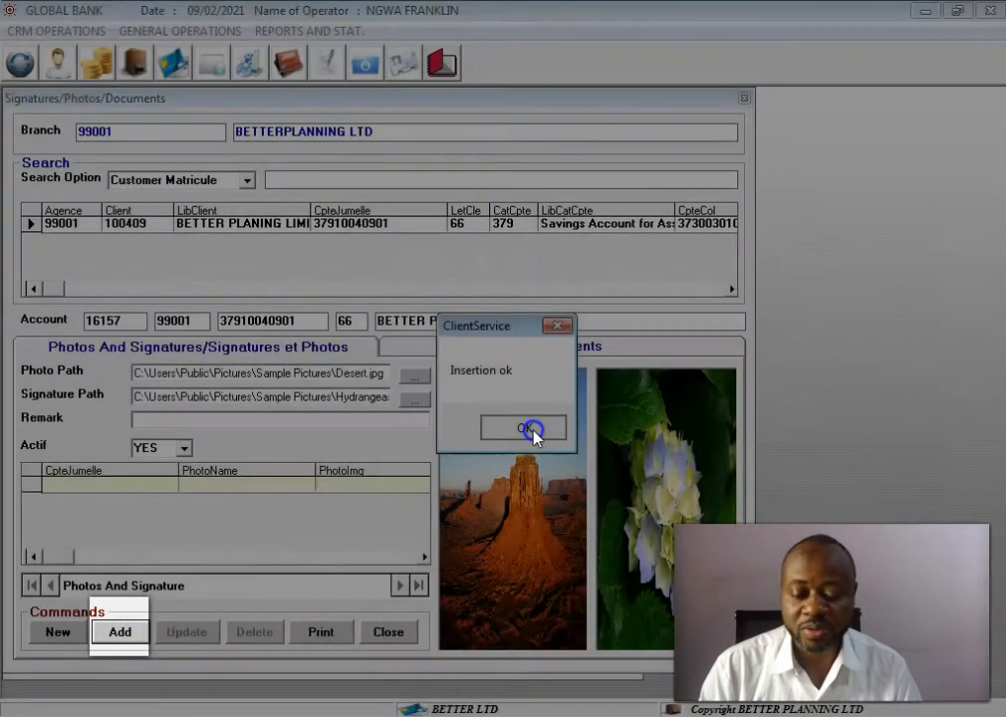
click(528, 431)
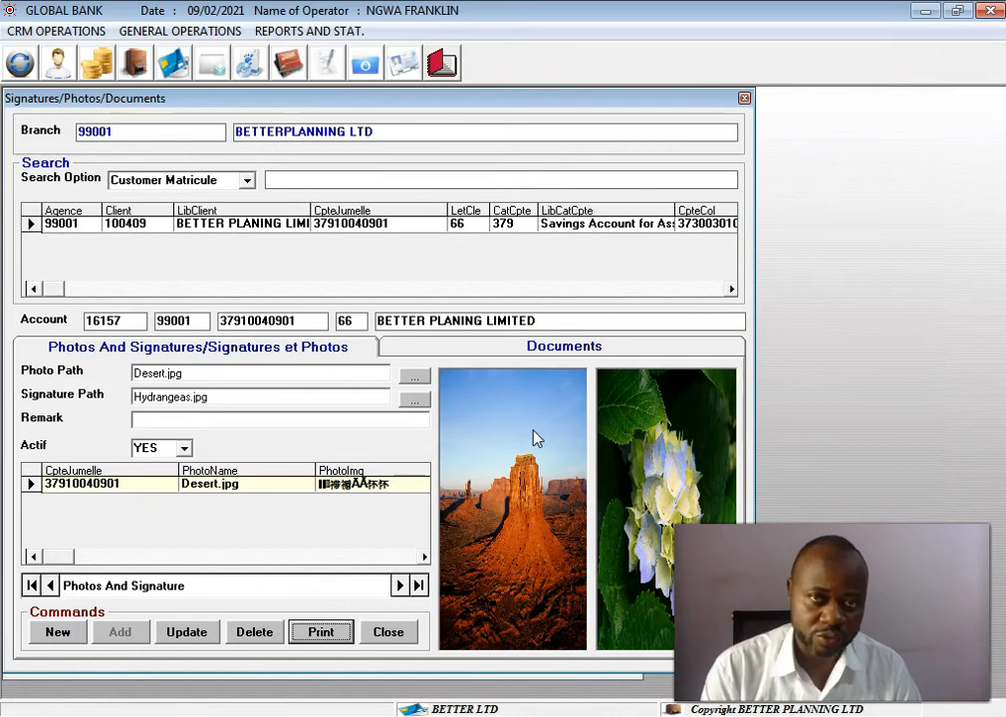
Step: Preview the printable account signatures report, then close it and return to the Customer Account form
click(335, 628)
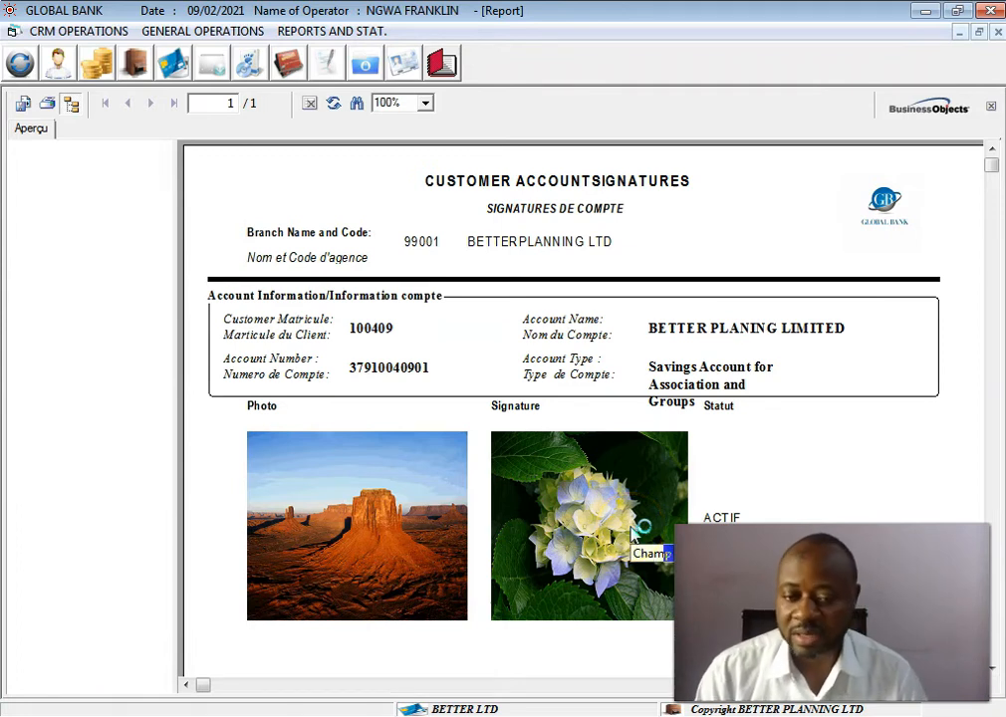
click(992, 106)
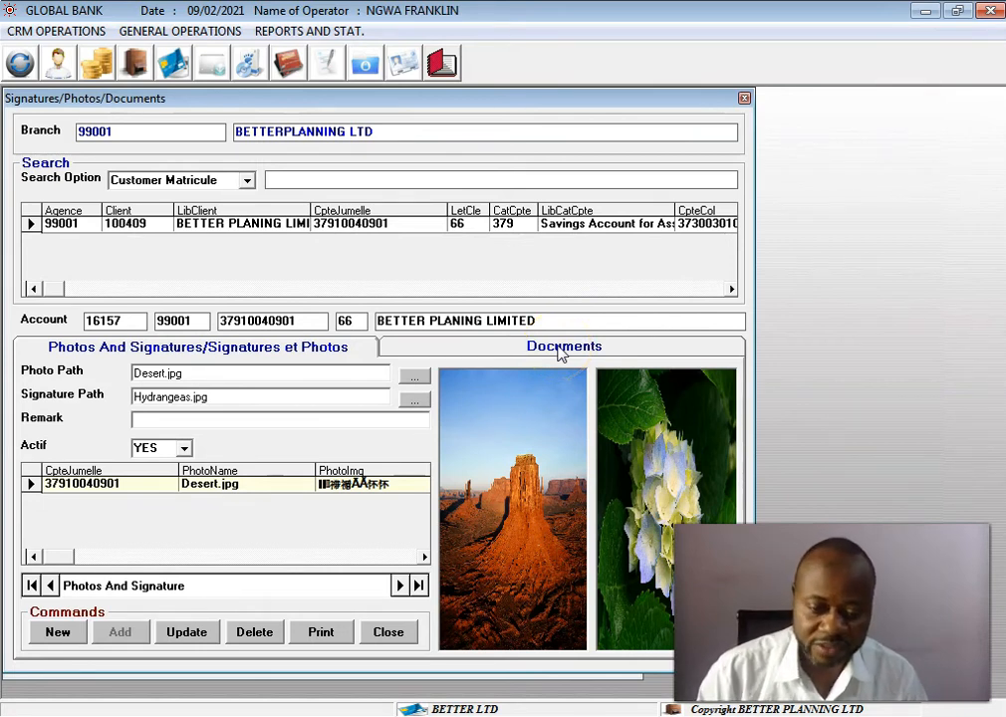
click(743, 97)
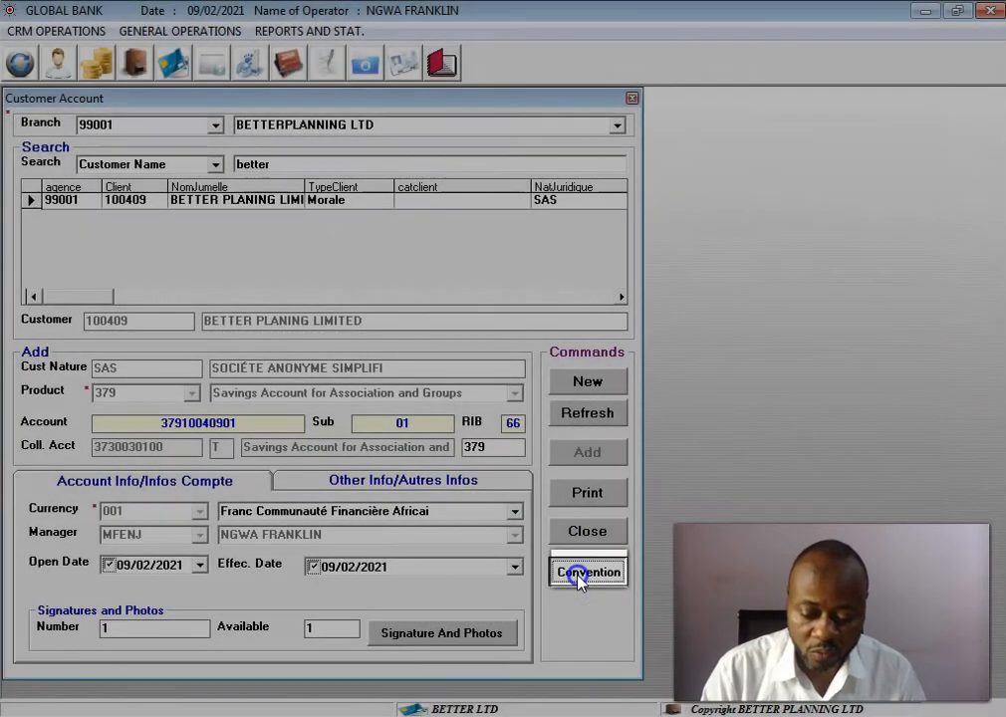
Step: Generate the account's English convention report of type ASSOCIATION _ RELIGIOUS GROUP CURRENT ACCOUNT
click(578, 576)
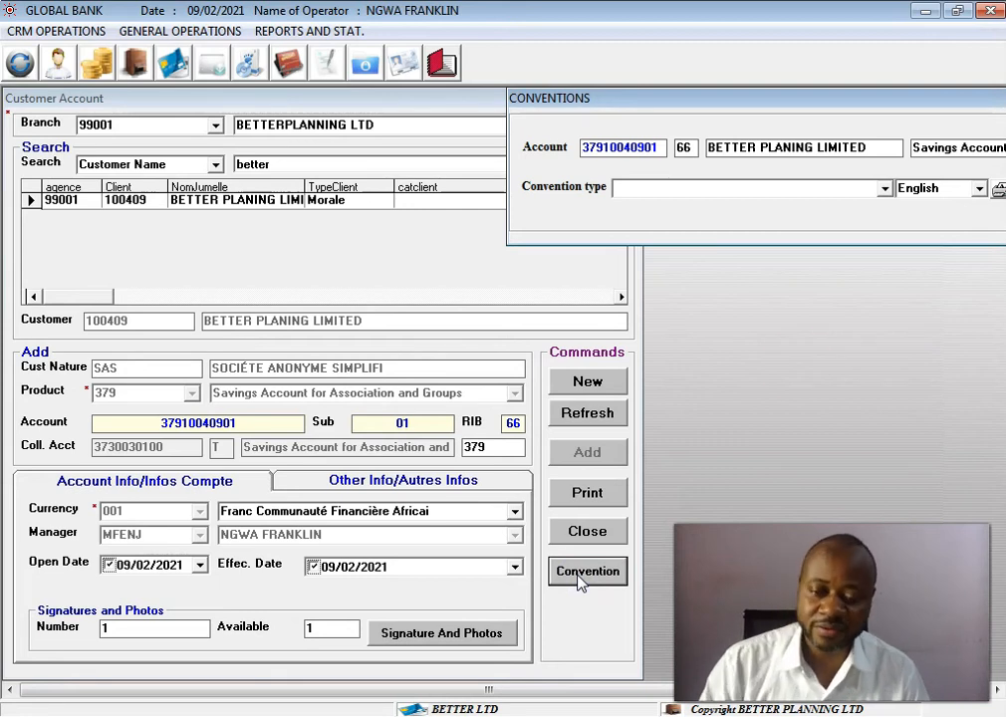
drag(852, 99, 780, 103)
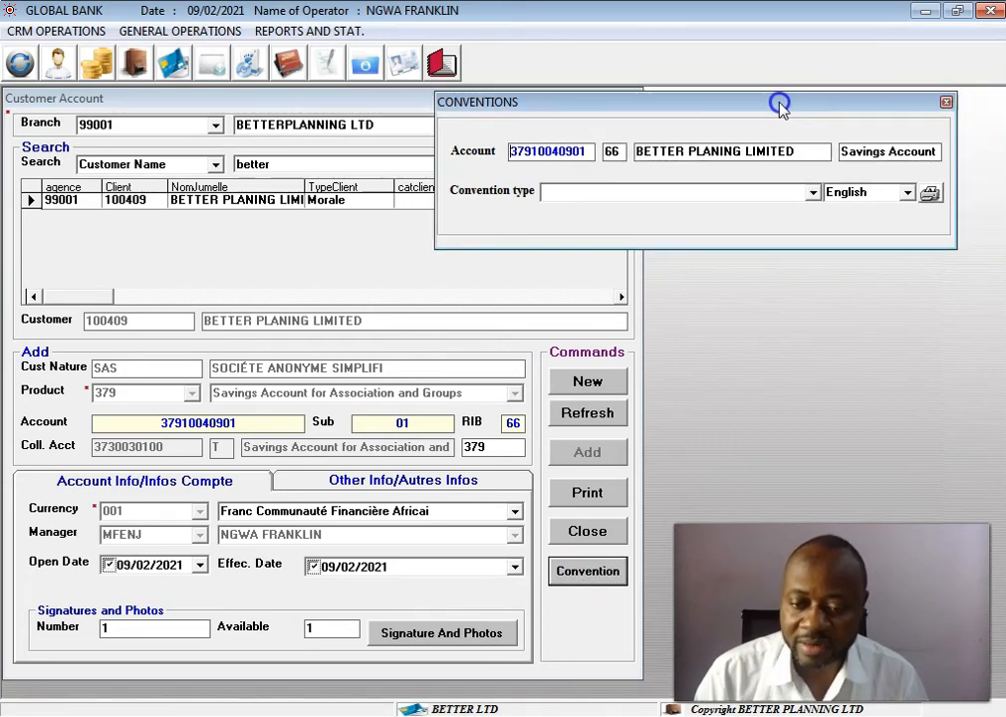
click(811, 194)
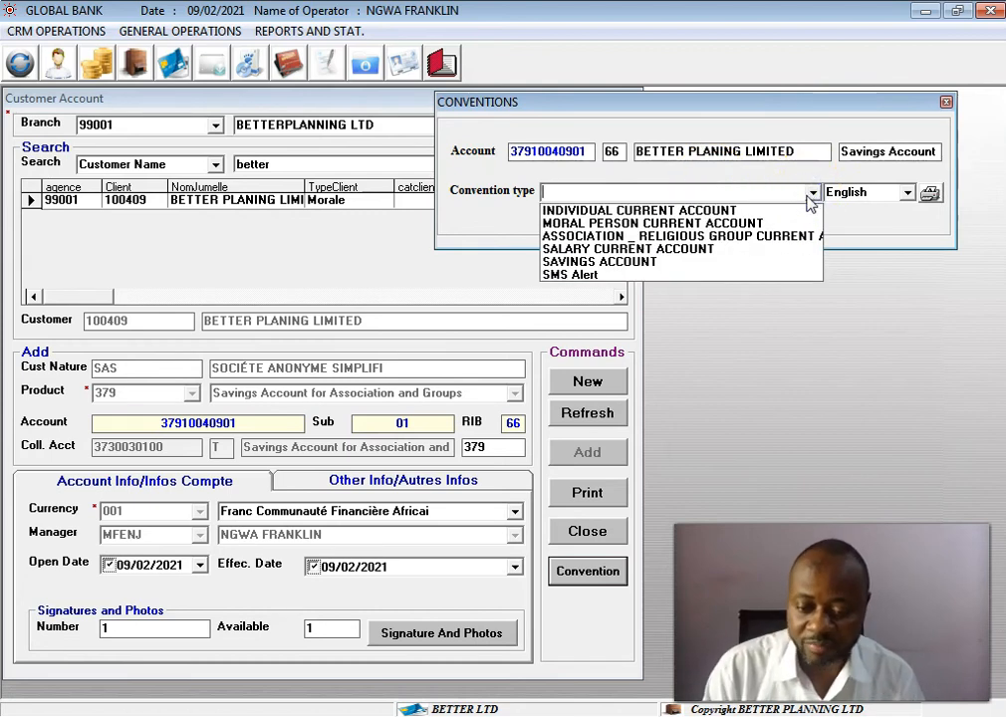
click(779, 239)
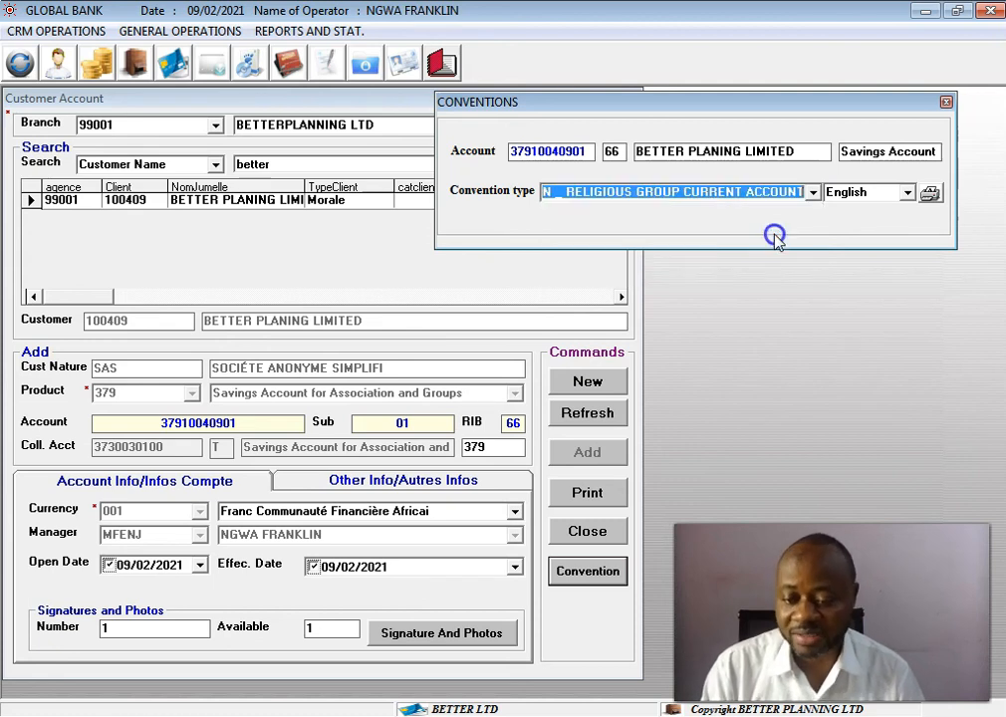
click(929, 195)
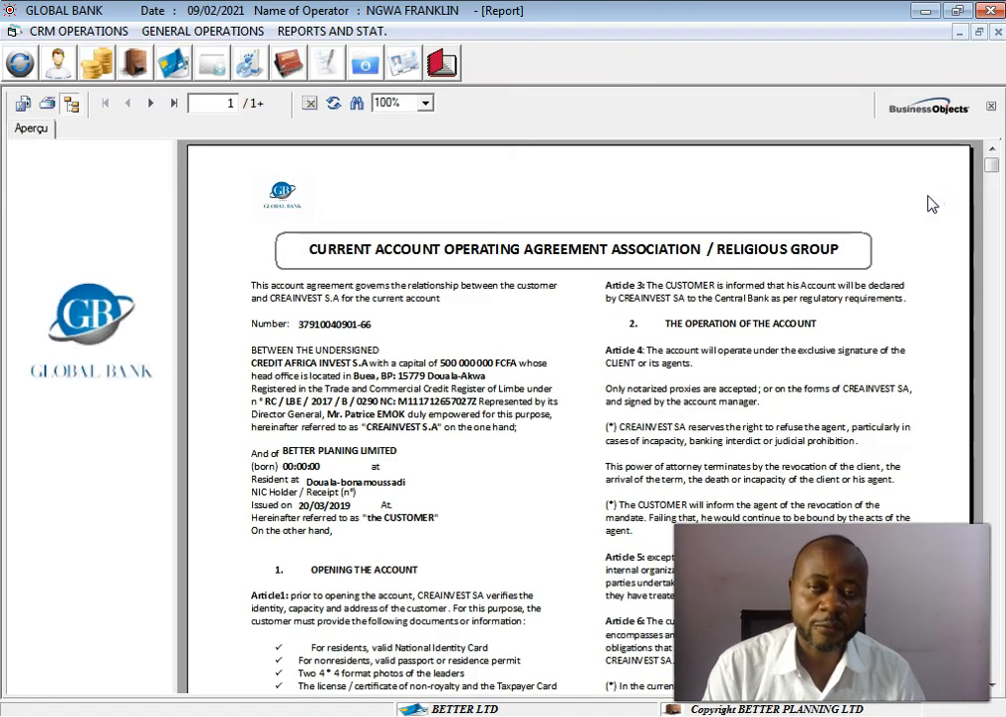